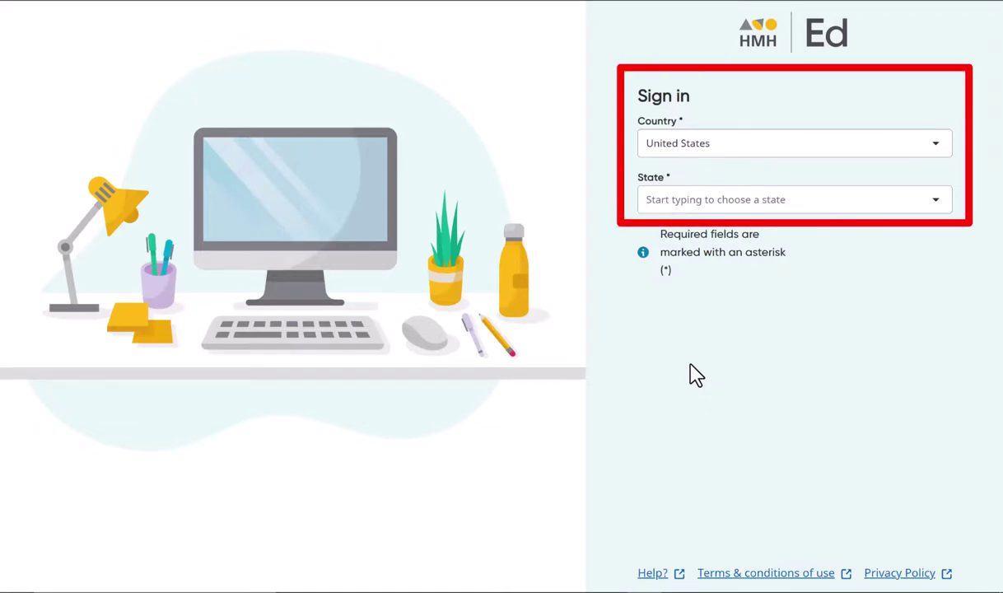
Step: Choose Michigan as the state and Gull Lake Cmty School District as the district, and continue the sign-in
left_click(716, 204)
type("Mi")
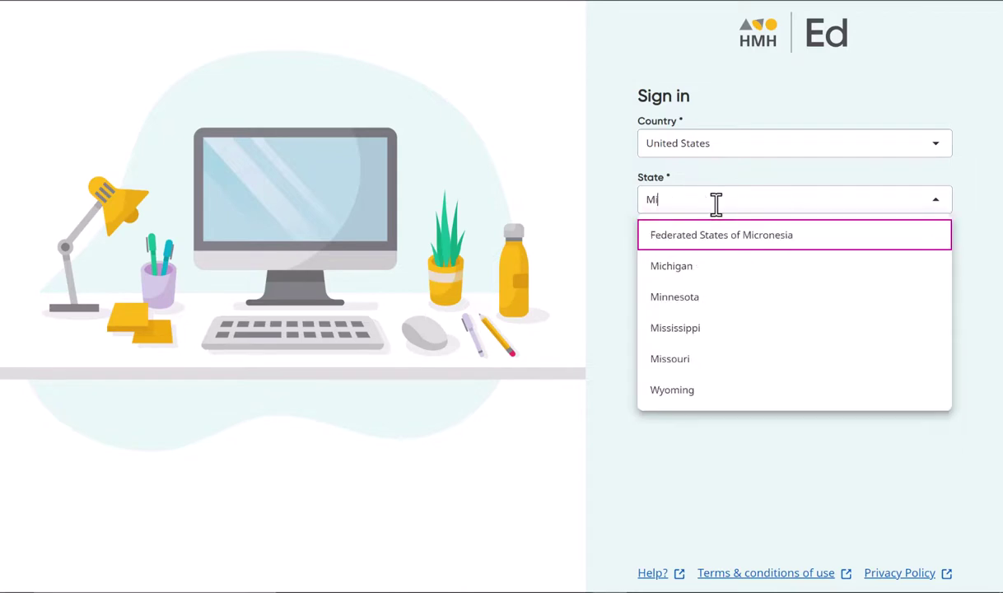
left_click(694, 265)
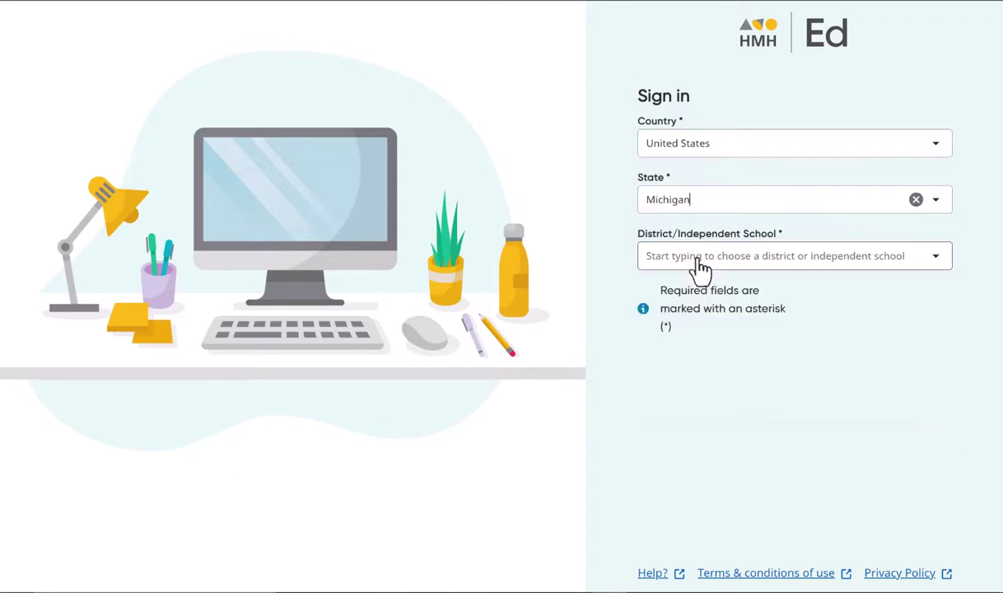
left_click(776, 256)
type("Gull Lake")
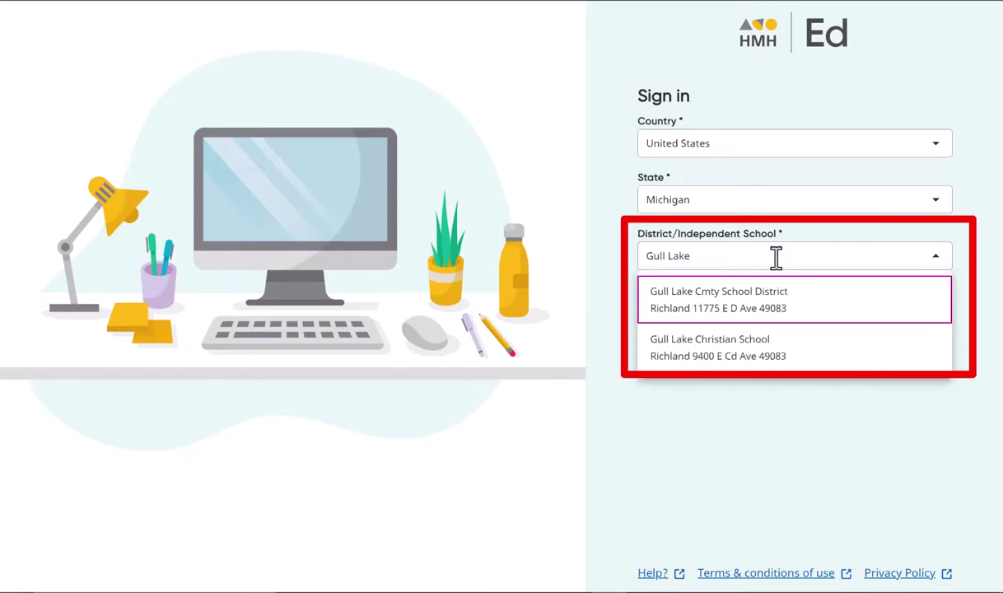
left_click(706, 314)
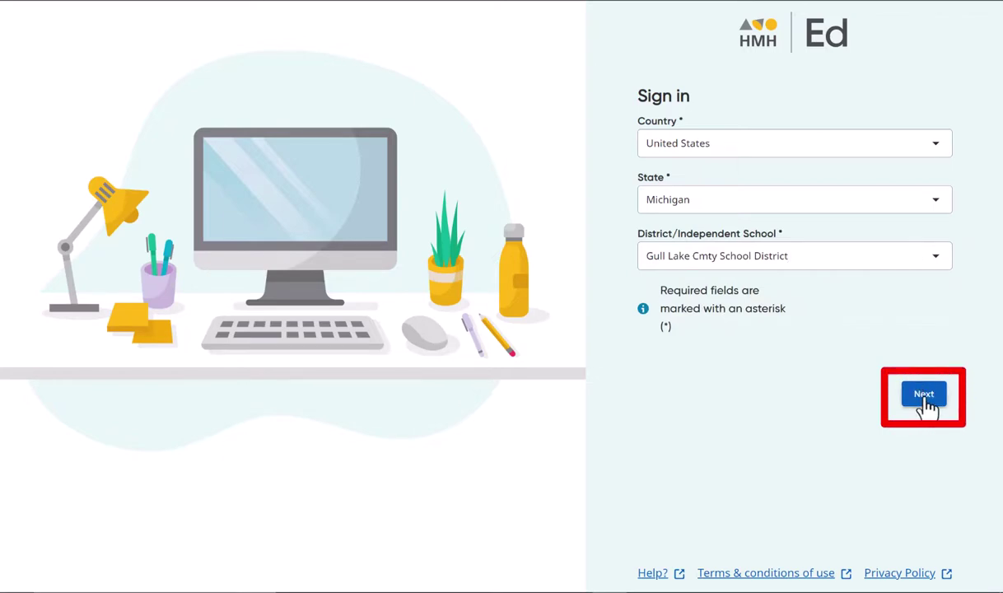
left_click(924, 395)
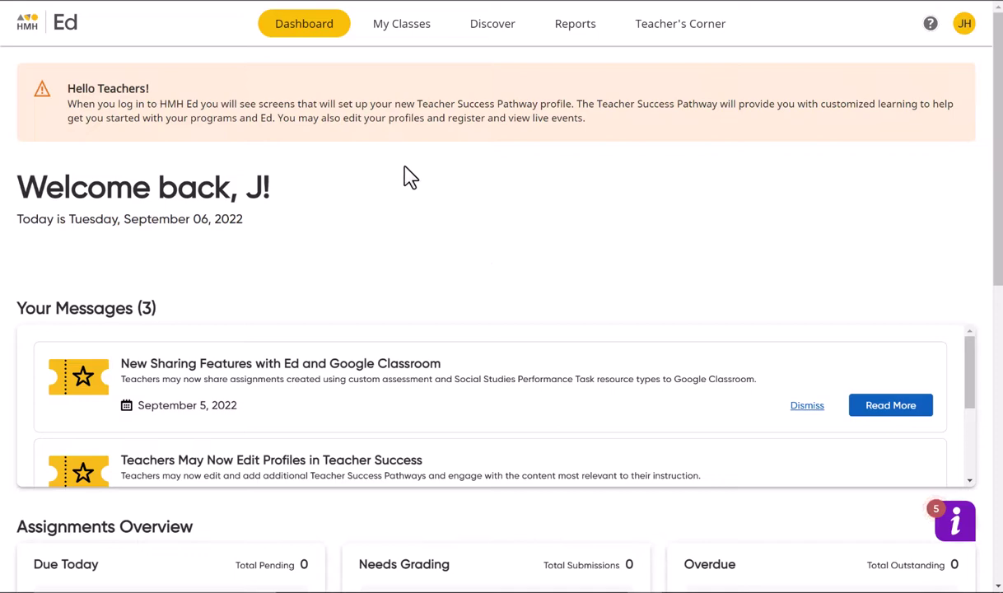
Step: Look through the dashboard's messages, Assignments Overview and Recently Viewed sections
scroll(456, 254, "down", 4)
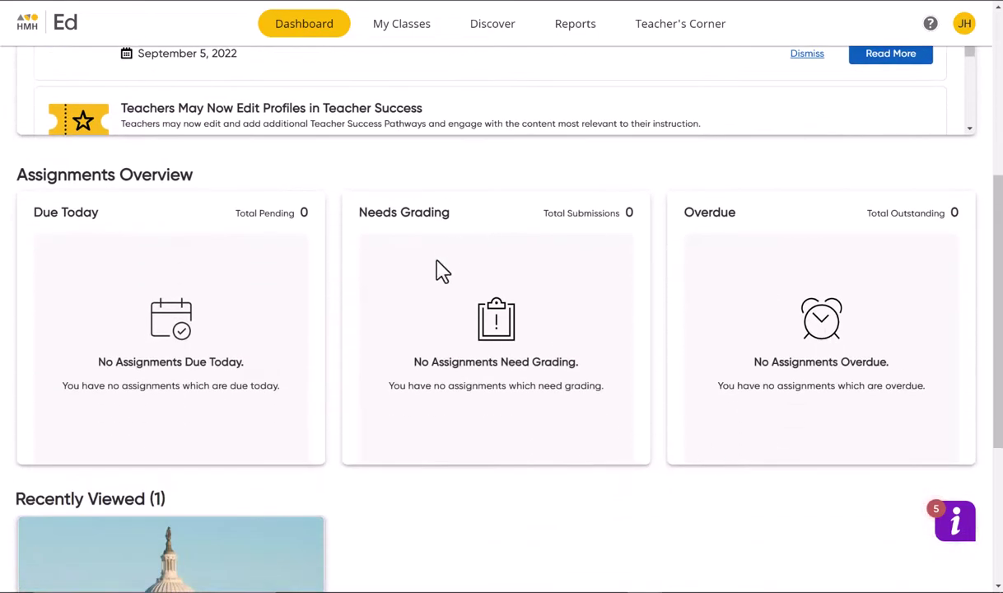
scroll(594, 420, "down", 3)
scroll(515, 387, "up", 7)
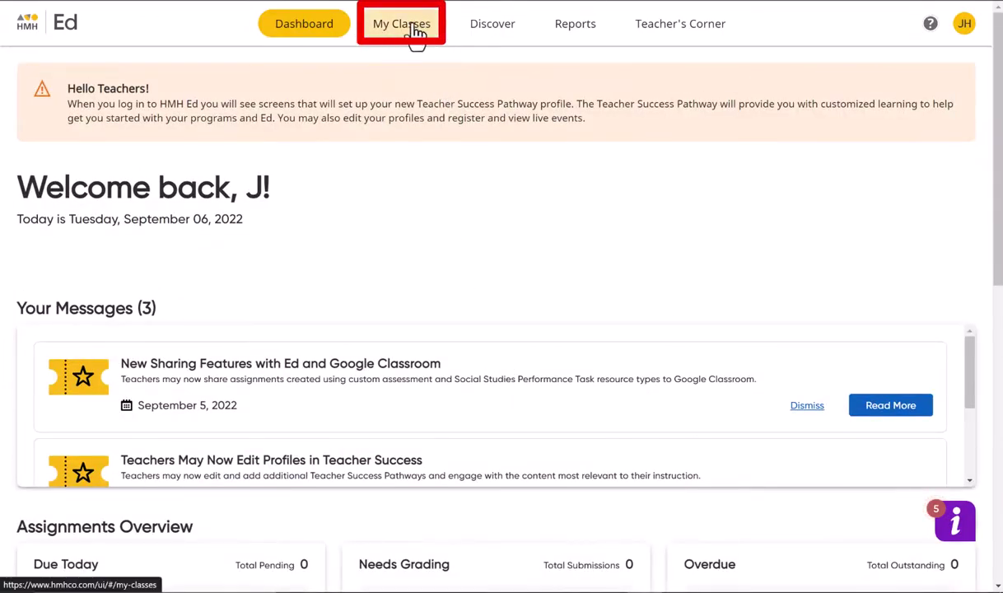
Step: Review the list of classes in My Classes and open the Social Studies 2 class
left_click(416, 33)
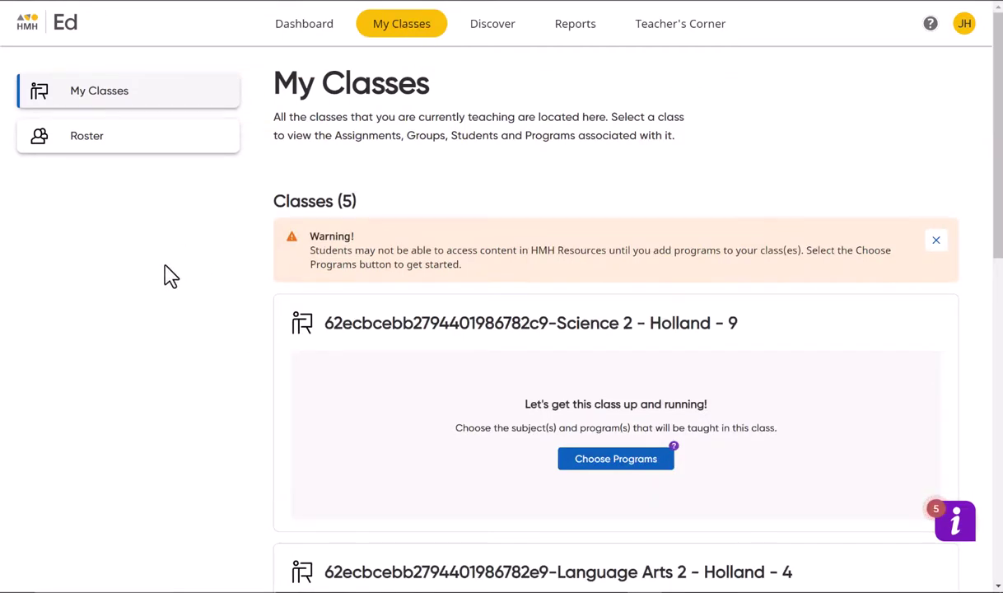
scroll(169, 276, "down", 2)
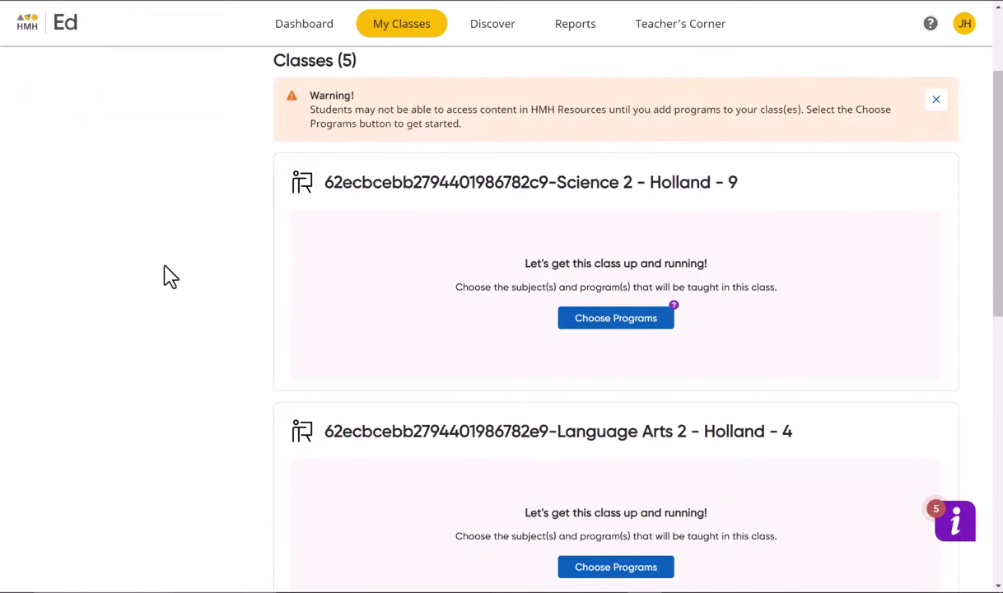
scroll(169, 275, "down", 4)
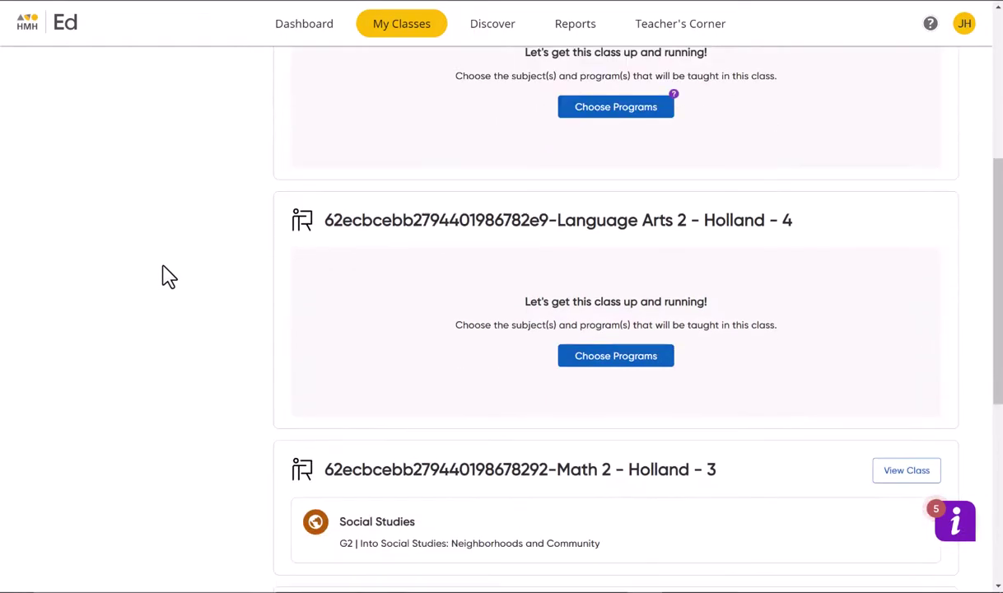
scroll(169, 275, "down", 4)
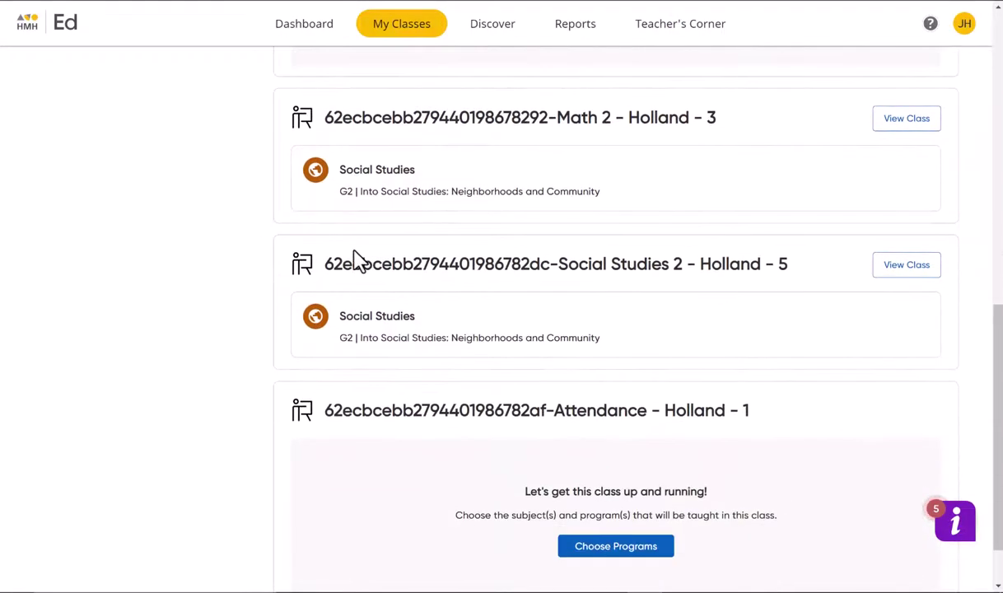
left_click(907, 266)
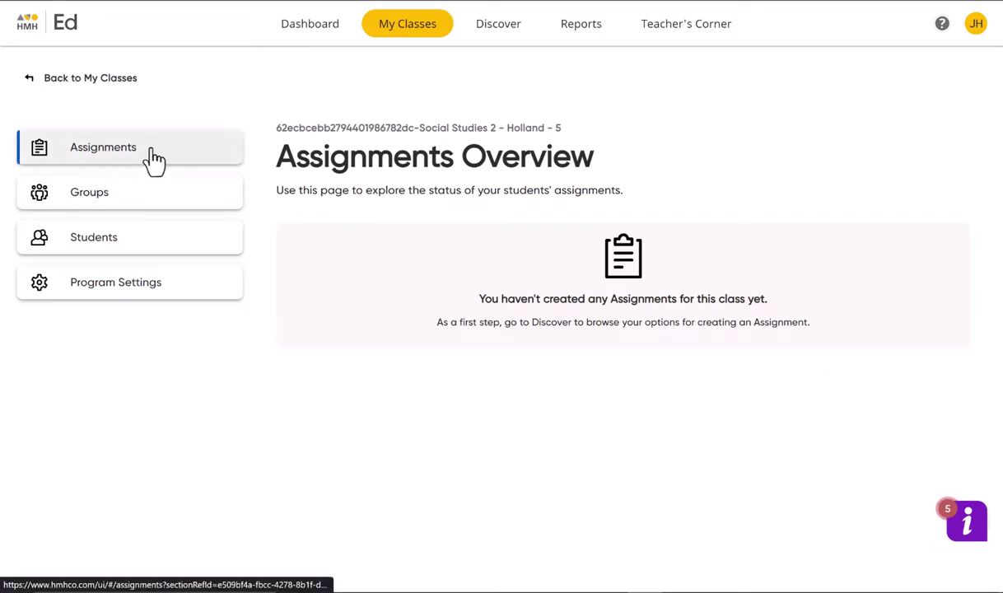
Step: Display the Social Studies 2 class's students and look through the enrolled student list
left_click(133, 250)
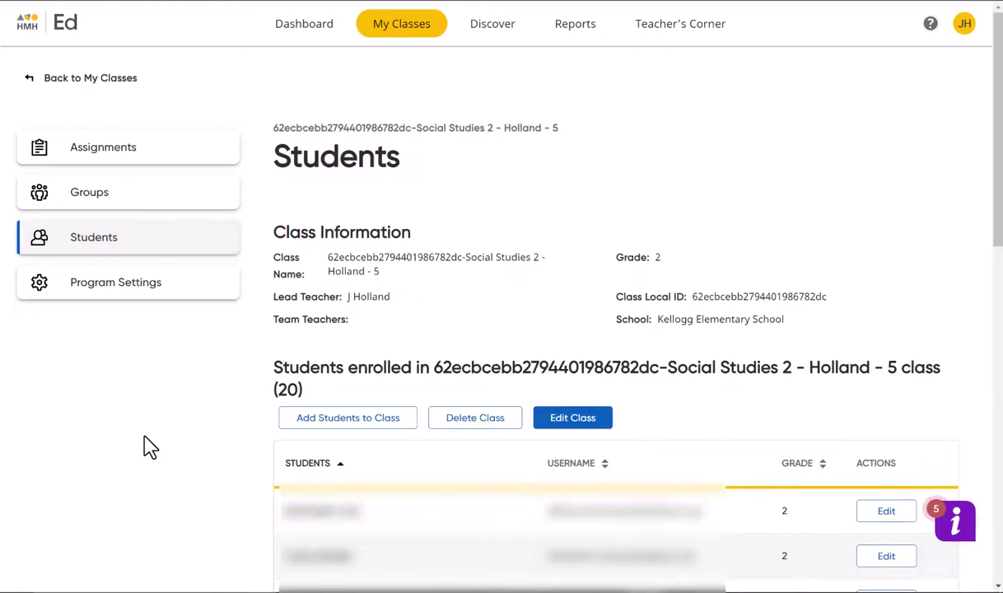
scroll(151, 446, "down", 10)
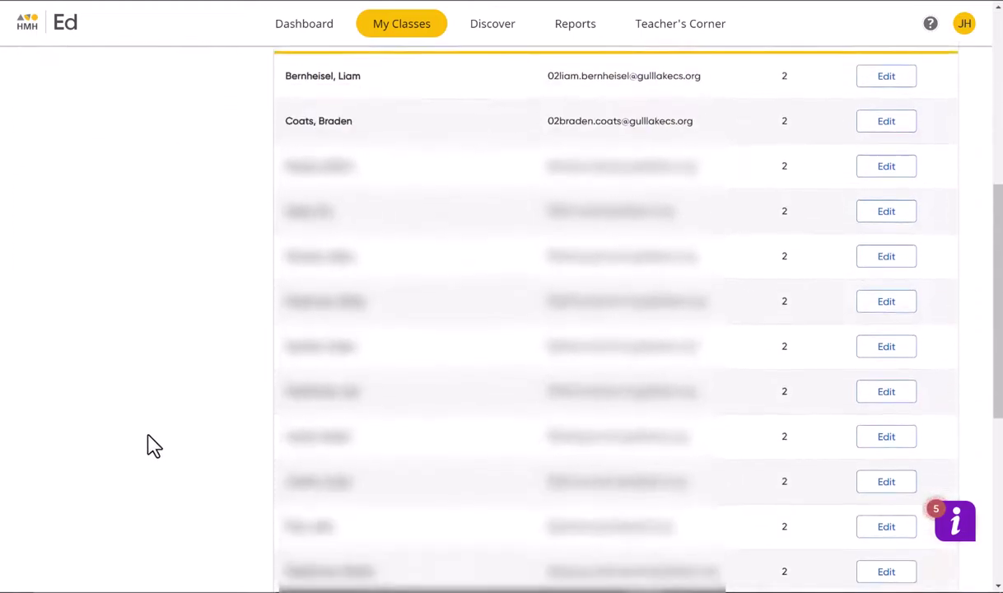
scroll(151, 446, "down", 4)
scroll(148, 441, "up", 12)
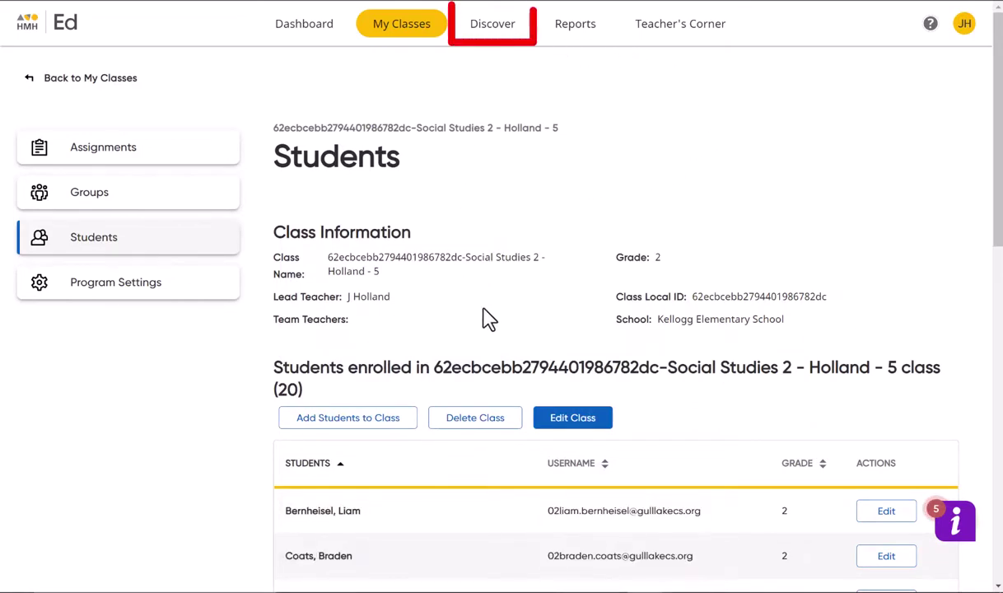
Step: Open the Discover resources for the G2 Into Social Studies program and browse its magazines up to Magazine 16
left_click(500, 33)
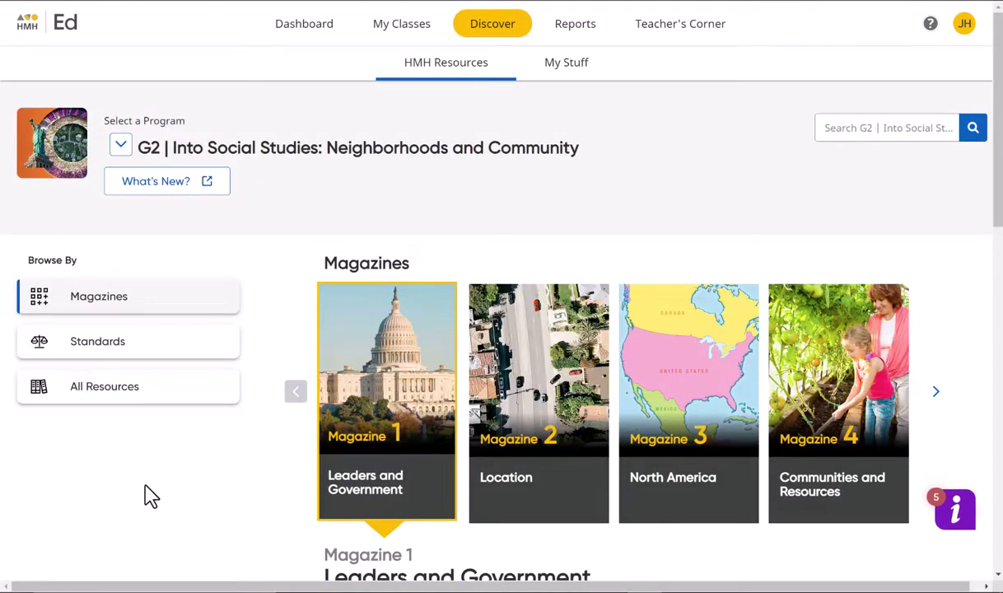
scroll(148, 491, "down", 3)
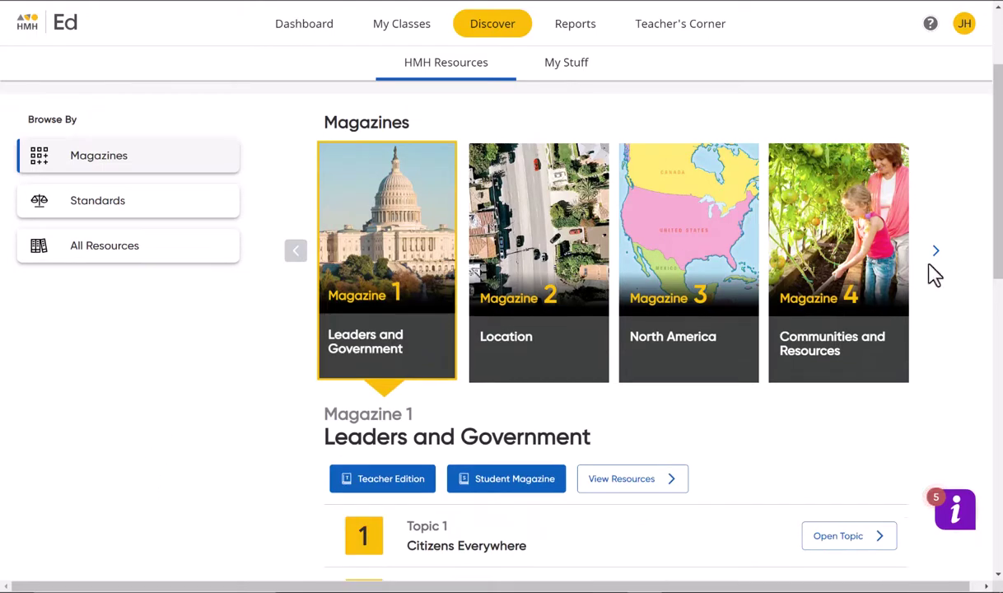
left_click(936, 252)
left_click(938, 252)
left_click(936, 252)
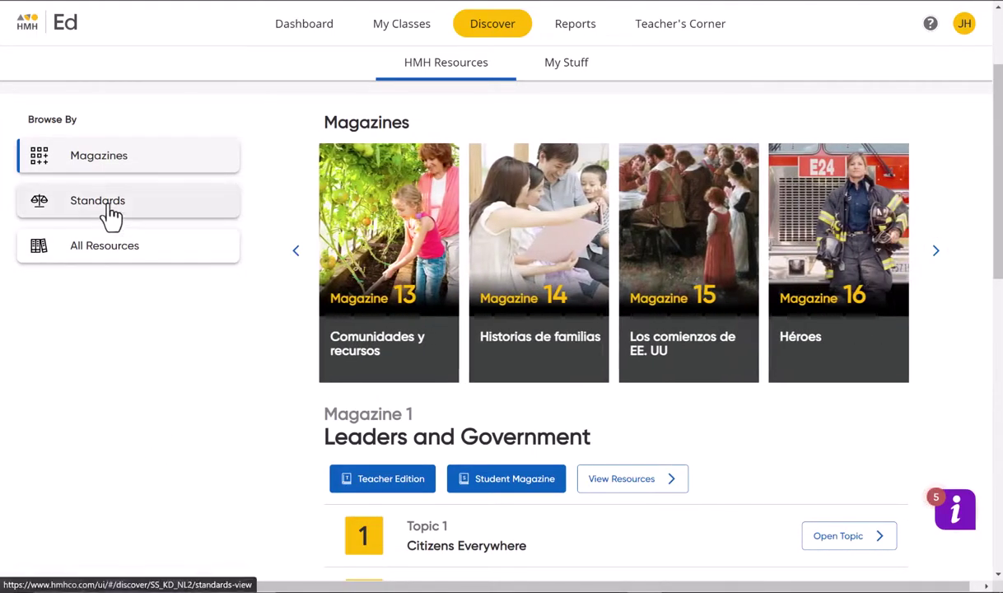
Step: Check the program's Standards view, return to Magazines and look through the topics of Magazine 1, Leaders and Government
left_click(112, 216)
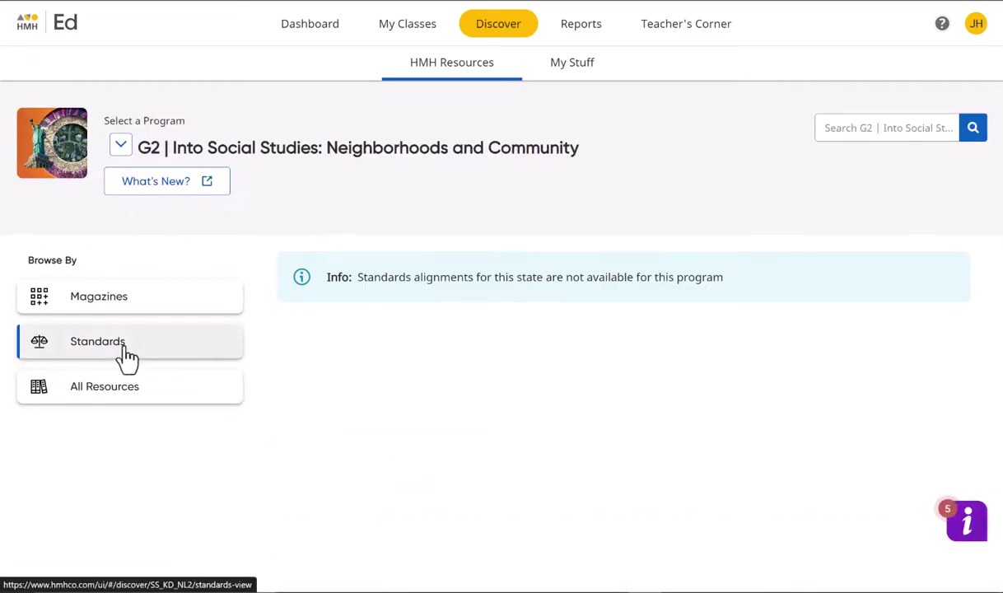
left_click(130, 301)
scroll(627, 342, "down", 5)
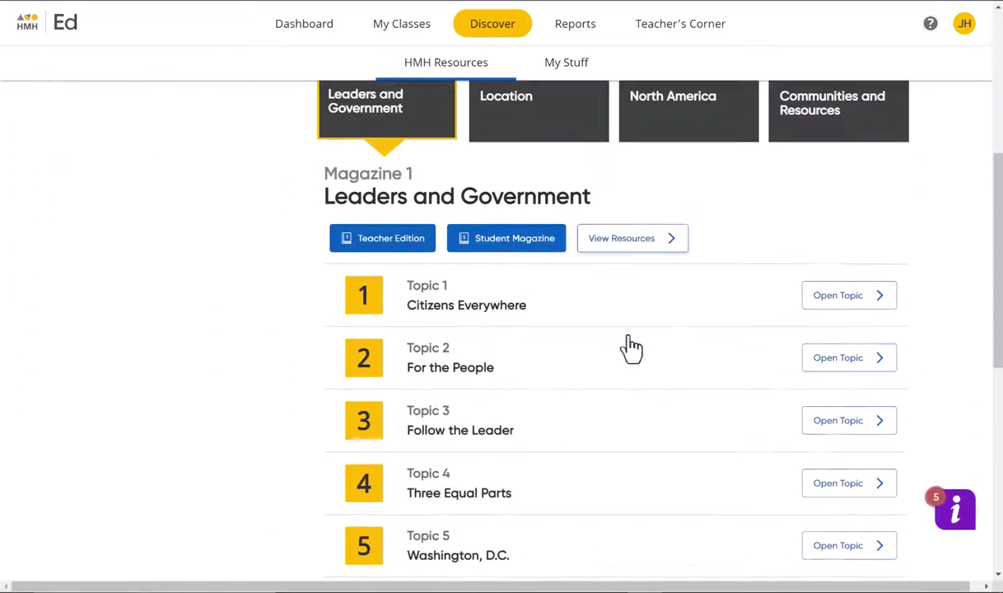
scroll(626, 342, "down", 1)
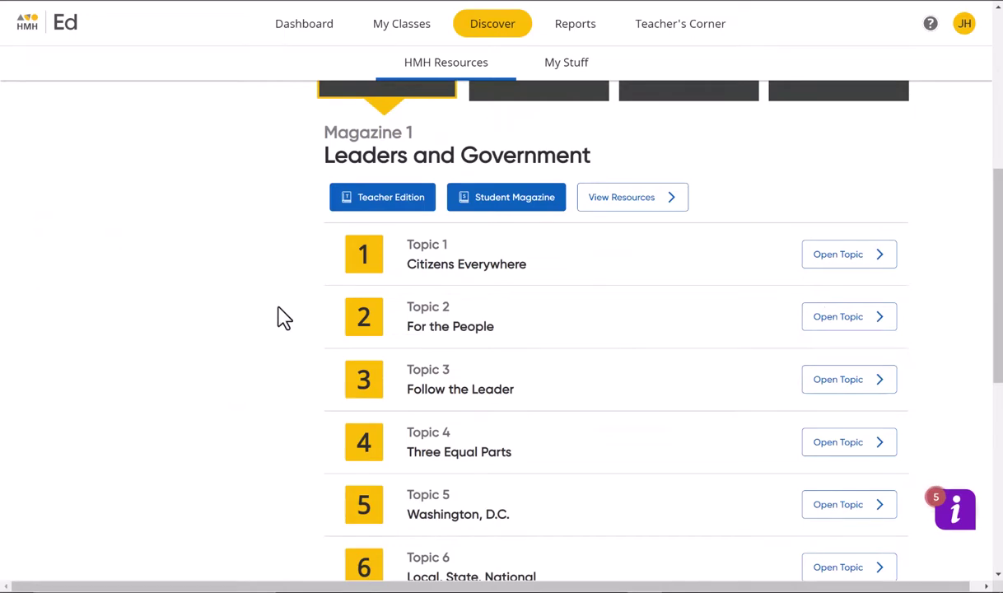
scroll(282, 318, "down", 6)
scroll(270, 354, "up", 10)
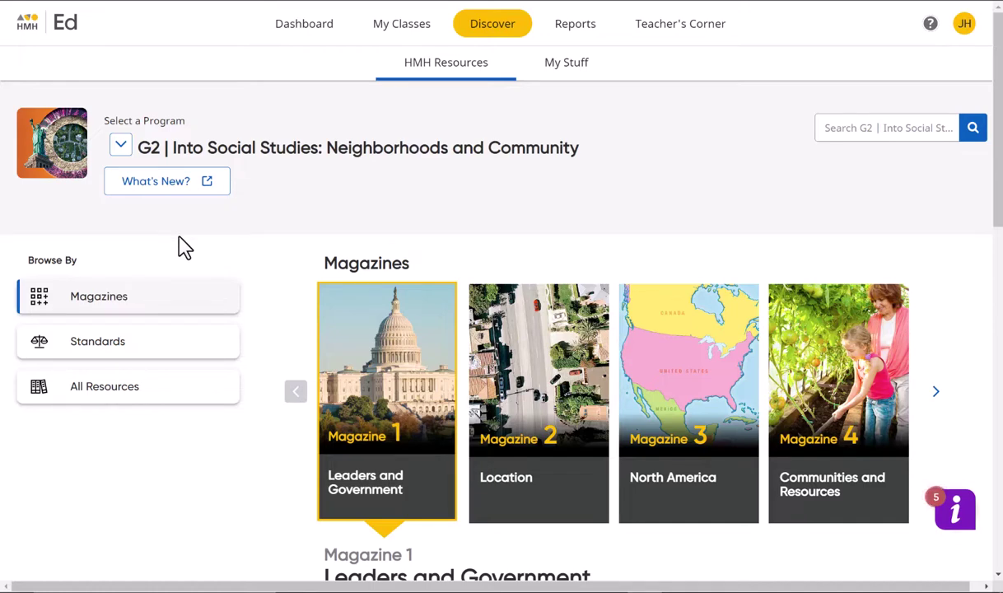
Step: Return to the Dashboard and review its assignment cards and the recently viewed magazine
left_click(321, 30)
scroll(551, 273, "down", 5)
scroll(560, 198, "down", 1)
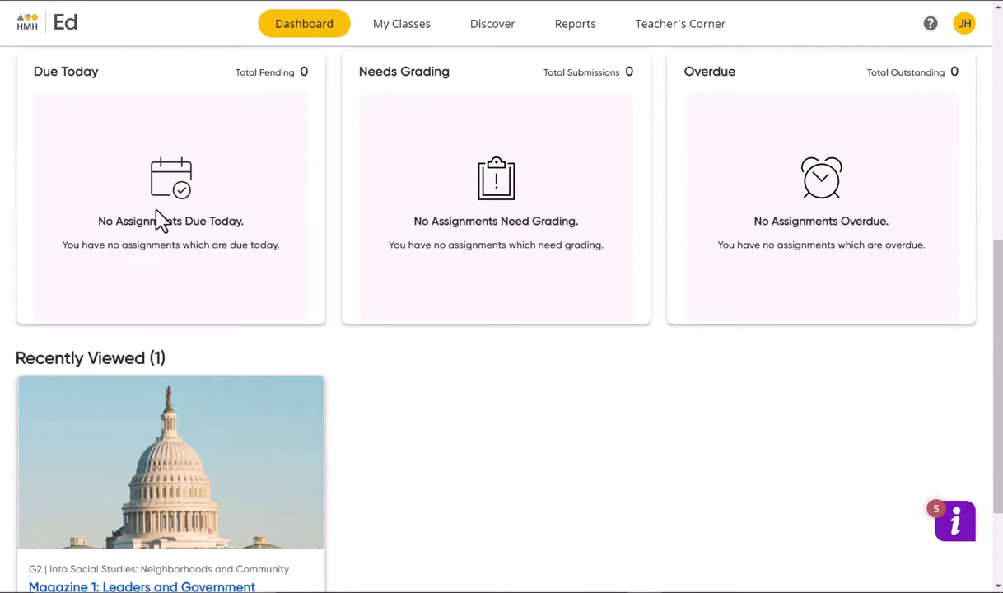
scroll(416, 331, "down", 2)
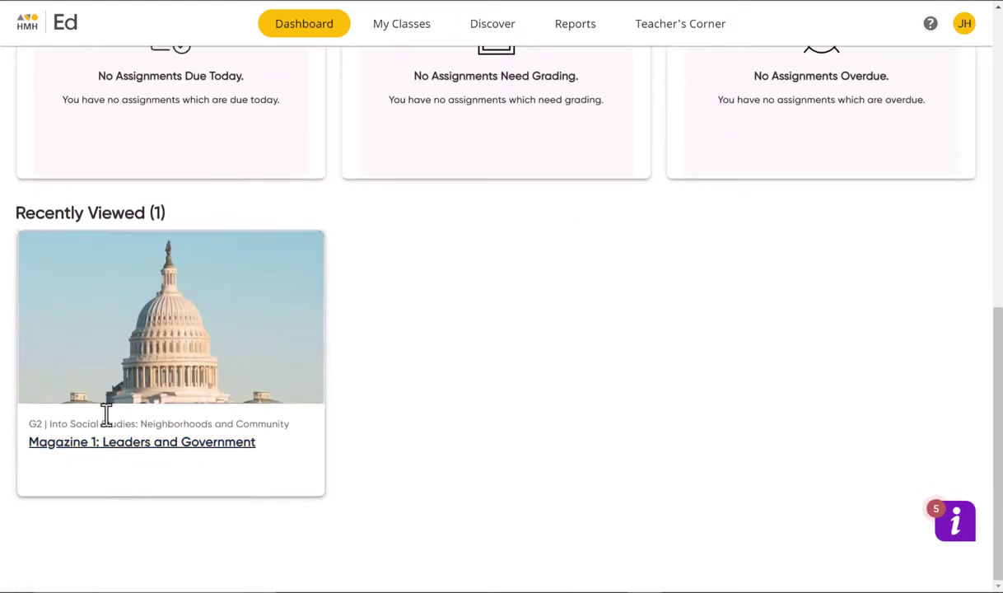
scroll(421, 407, "up", 8)
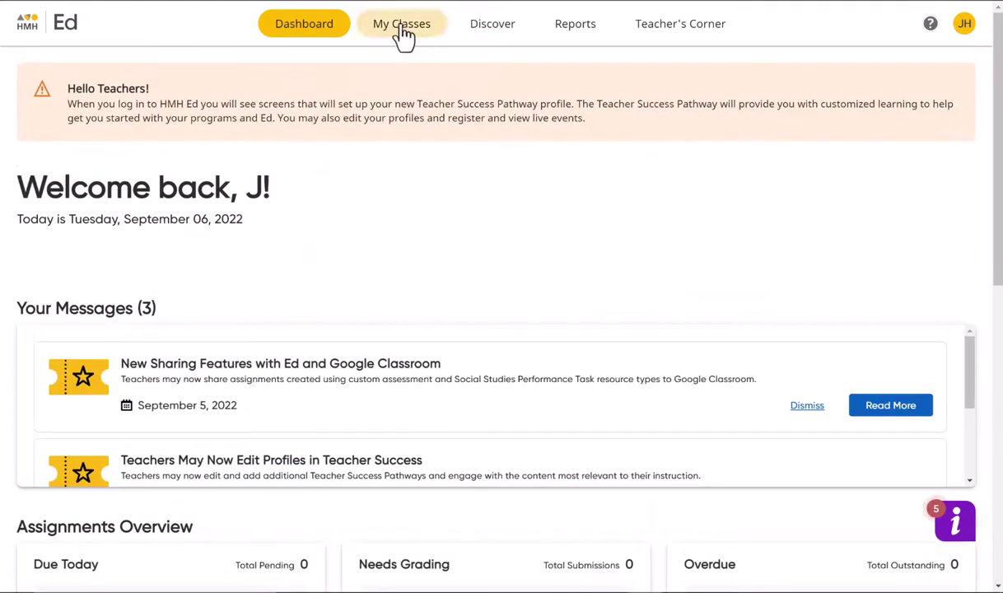
Step: View the class Roster under My Classes and go back to the Discover resources
left_click(405, 36)
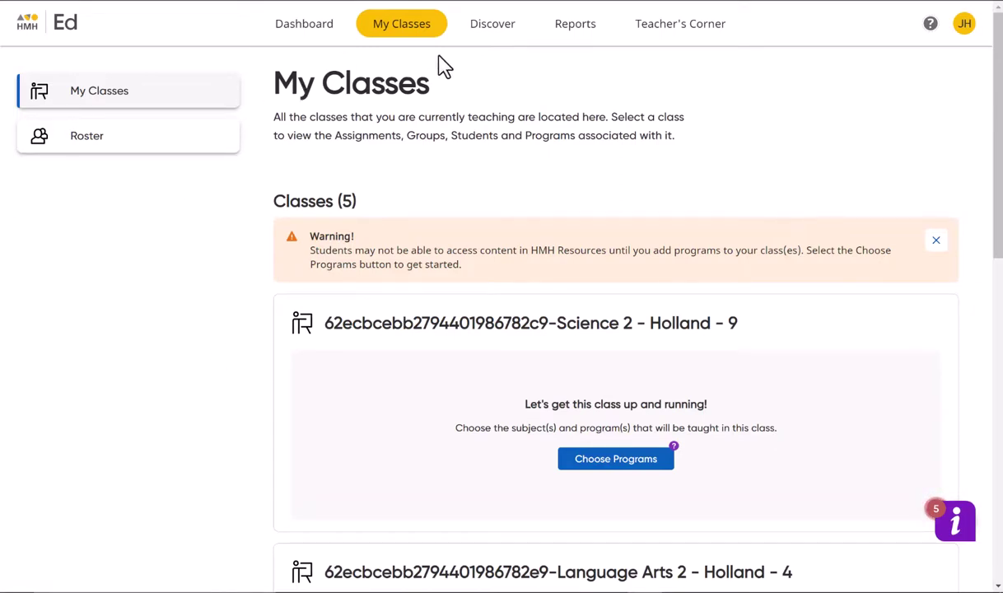
left_click(107, 148)
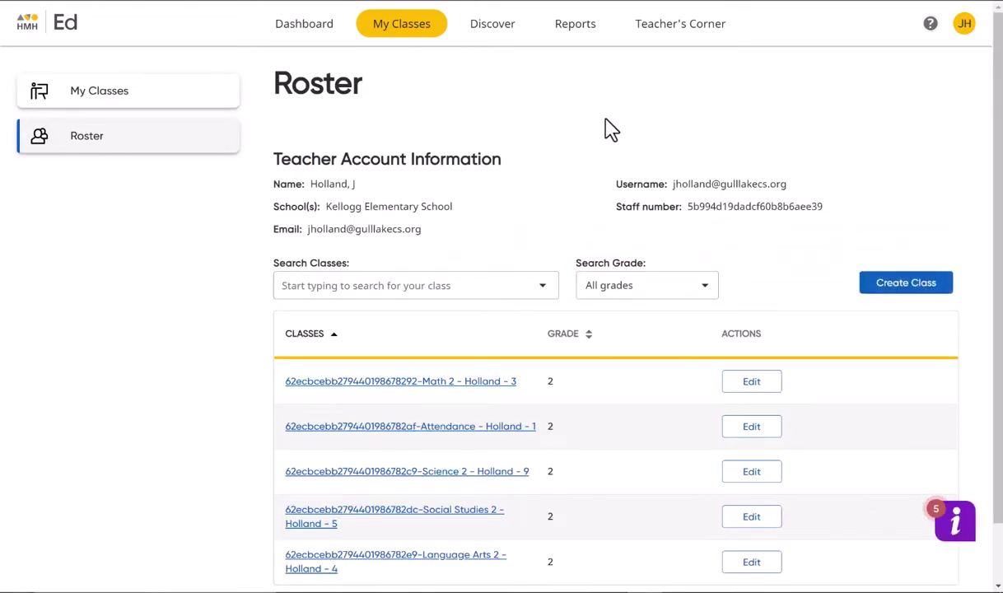
left_click(499, 33)
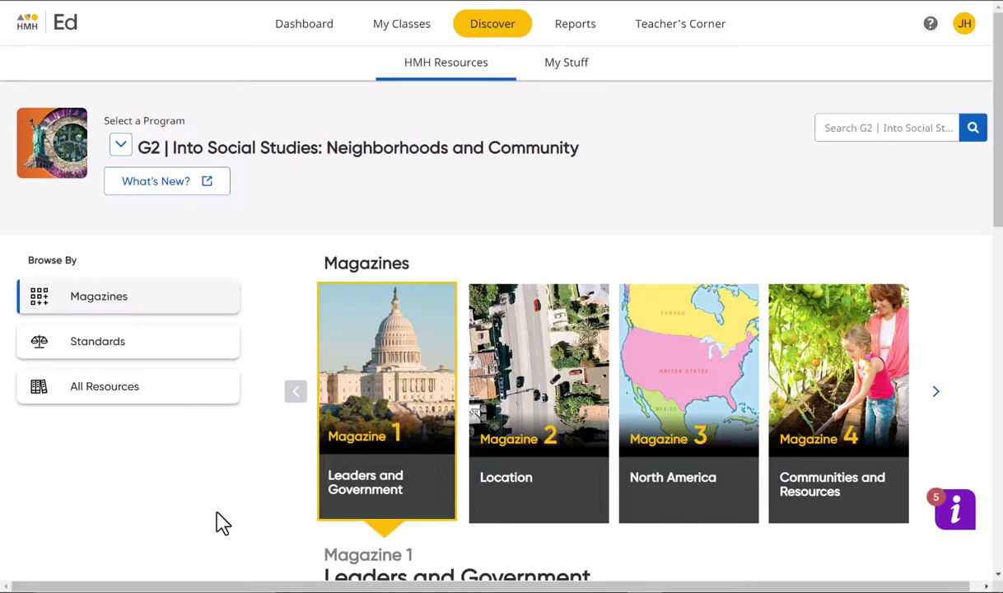
Step: Open Teacher's Corner and browse the New For You live events and teaching support content
left_click(669, 31)
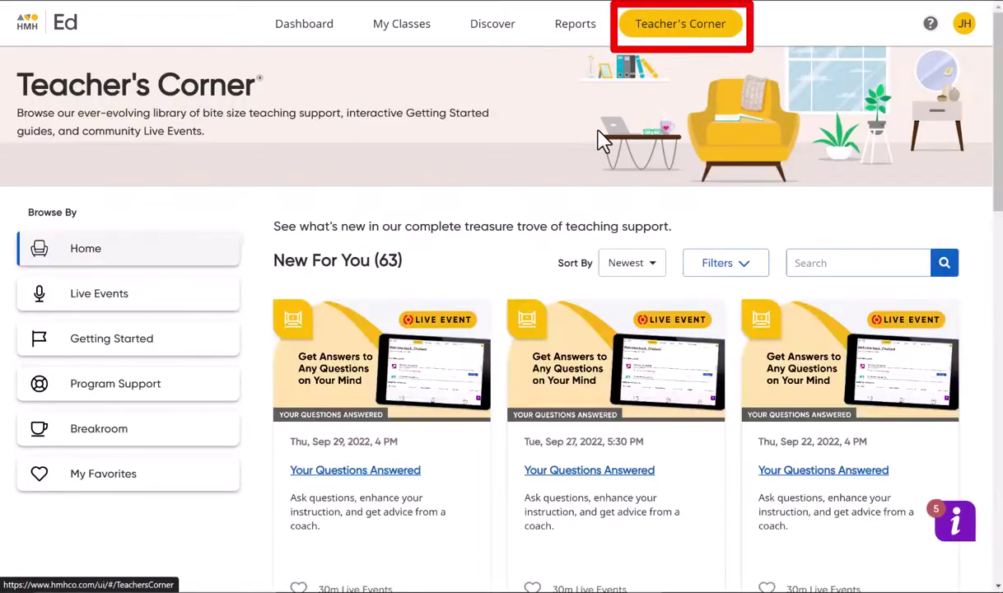
scroll(683, 358, "down", 1)
scroll(704, 365, "down", 1)
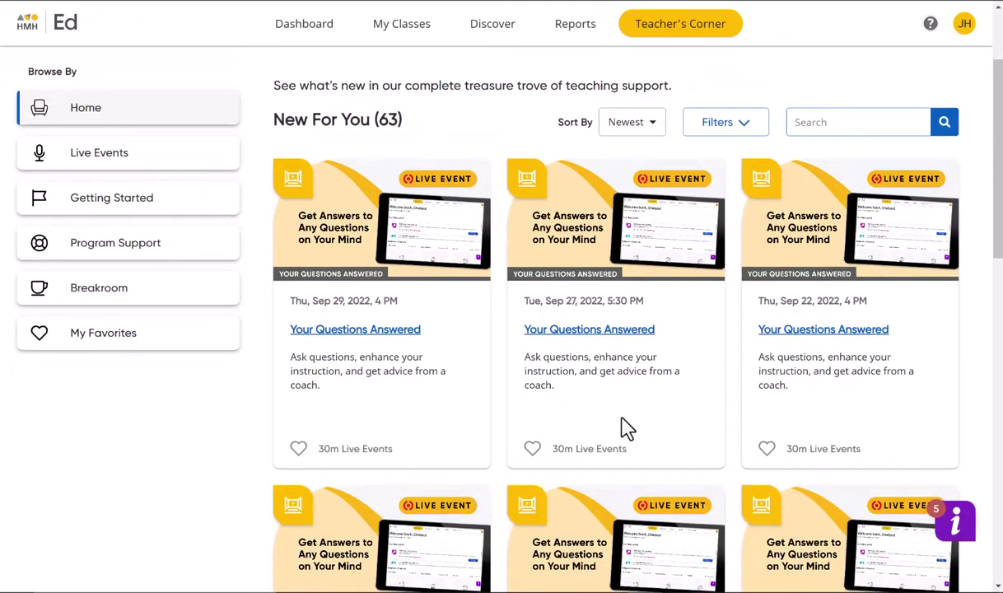
scroll(638, 428, "down", 5)
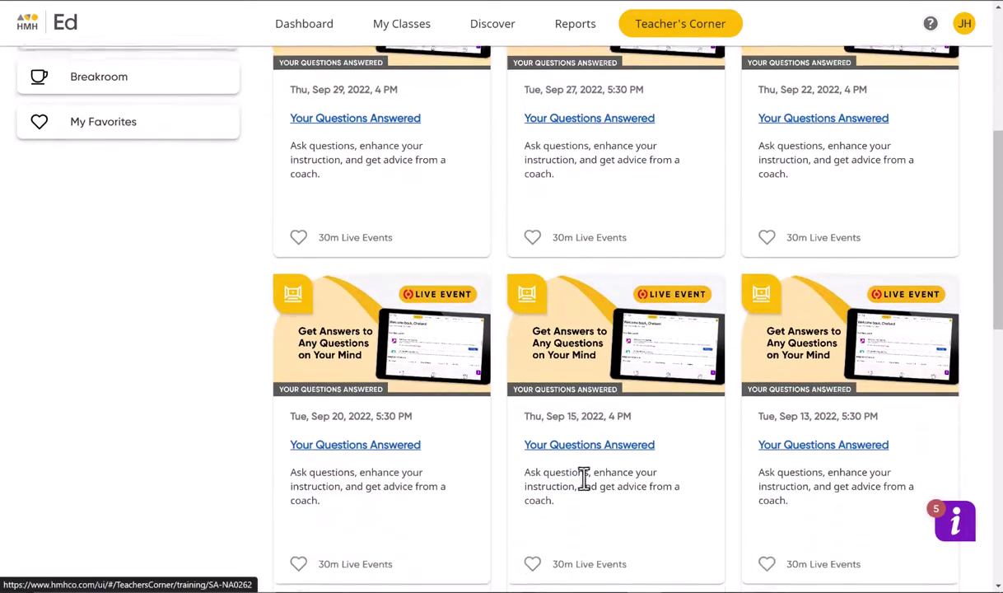
scroll(582, 486, "down", 2)
scroll(582, 478, "down", 5)
scroll(556, 437, "down", 2)
scroll(556, 437, "up", 15)
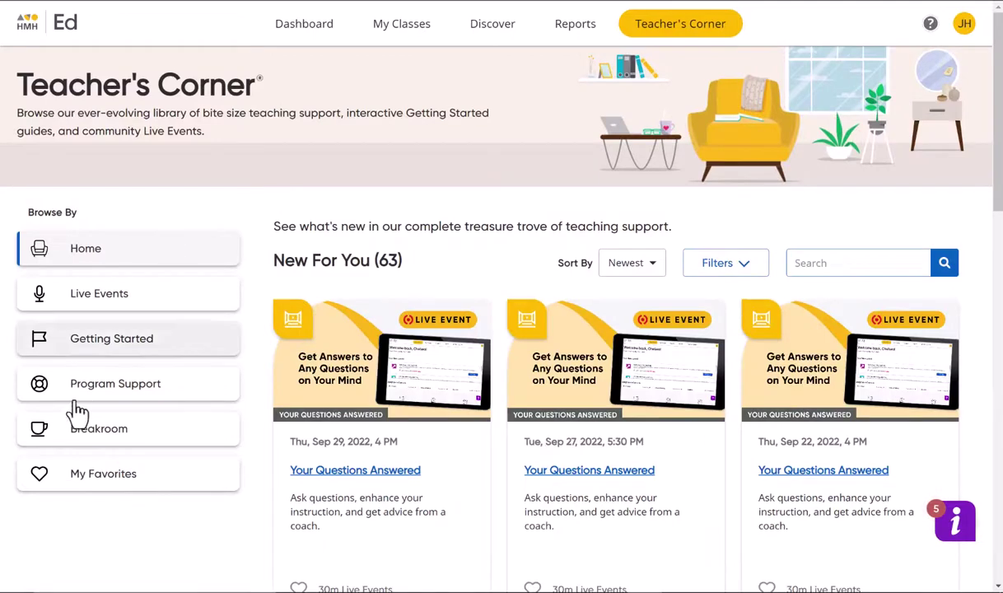